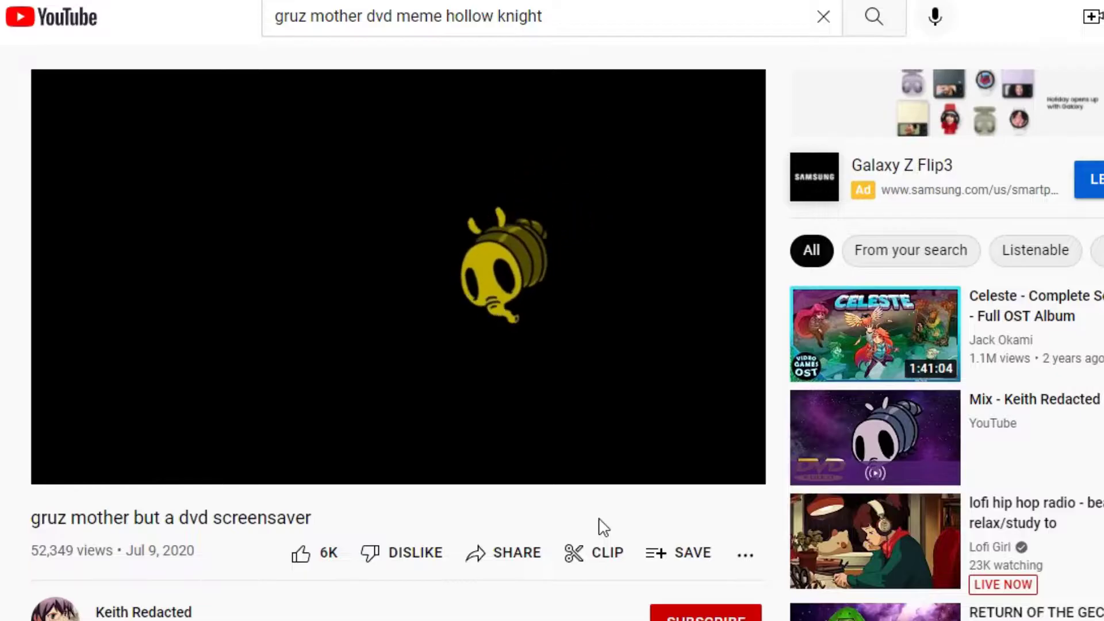
{"action": "type", "text": "gruz mother "}
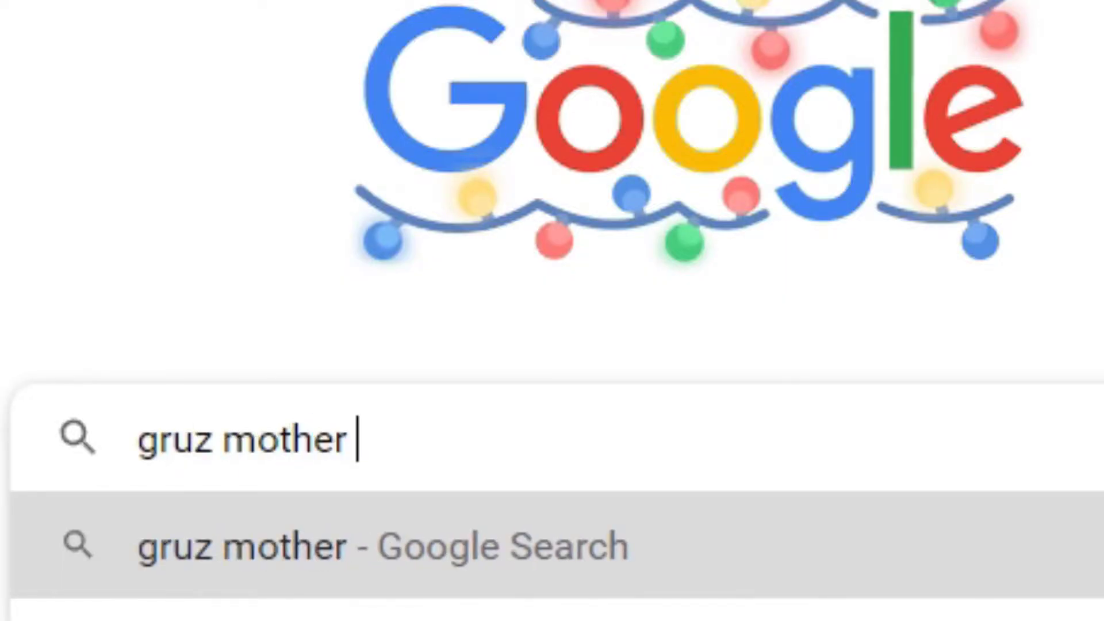
{"action": "type", "text": "sprite plz"}
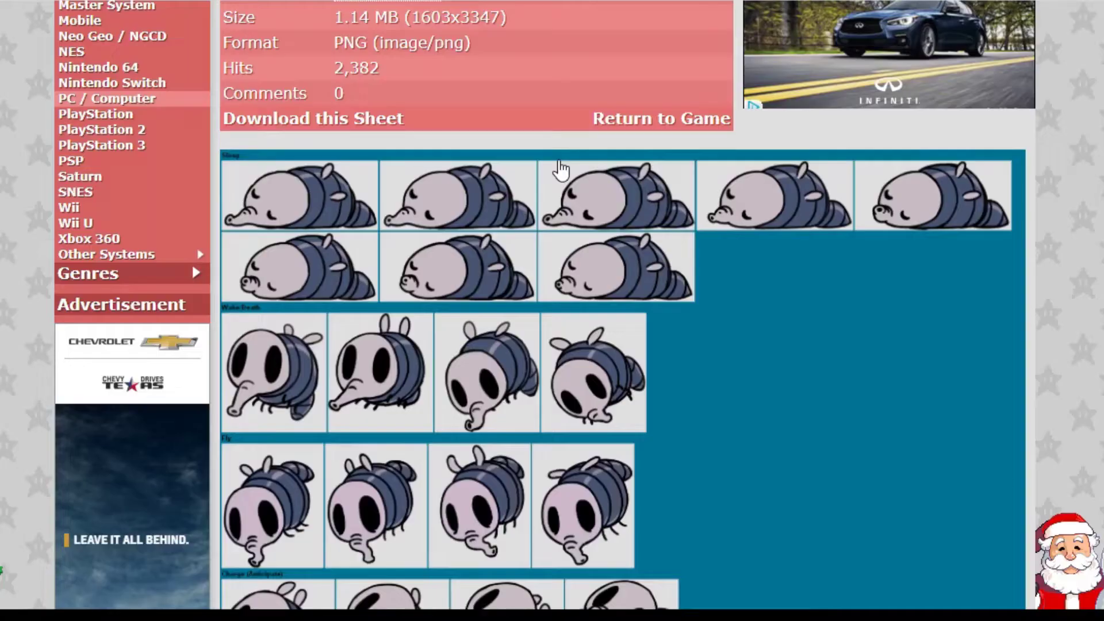
{"action": "scroll", "coordinate": [562, 172], "scroll_direction": "down", "scroll_amount": 2}
{"action": "scroll", "coordinate": [565, 173], "scroll_direction": "down", "scroll_amount": 2}
{"action": "scroll", "coordinate": [640, 179], "scroll_direction": "down", "scroll_amount": 2}
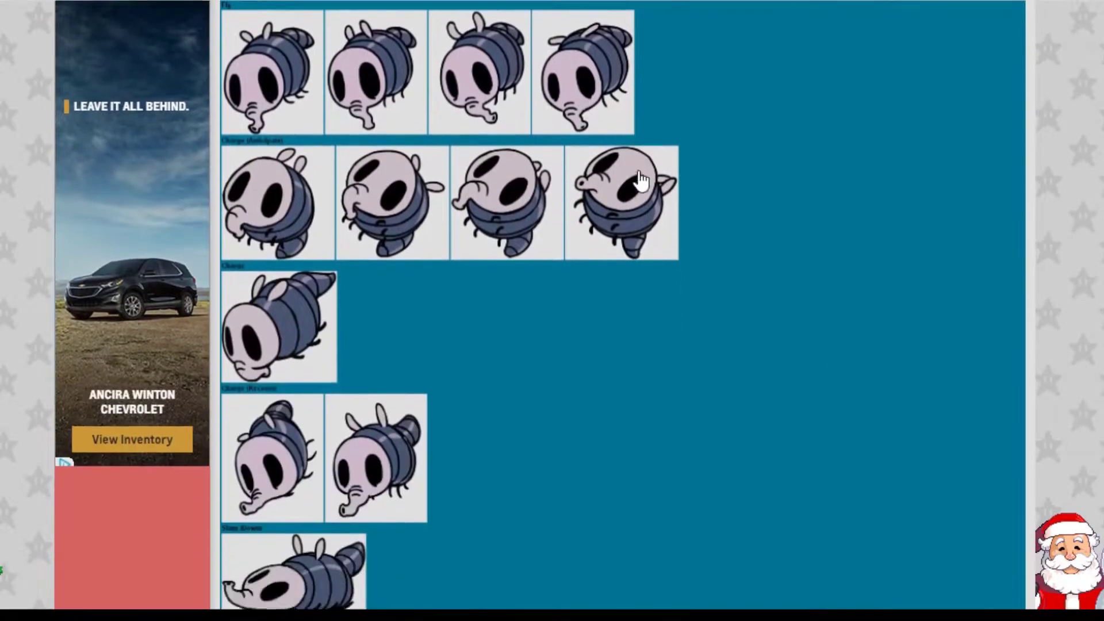
{"action": "scroll", "coordinate": [640, 179], "scroll_direction": "down", "scroll_amount": 3}
{"action": "scroll", "coordinate": [687, 201], "scroll_direction": "down", "scroll_amount": 3}
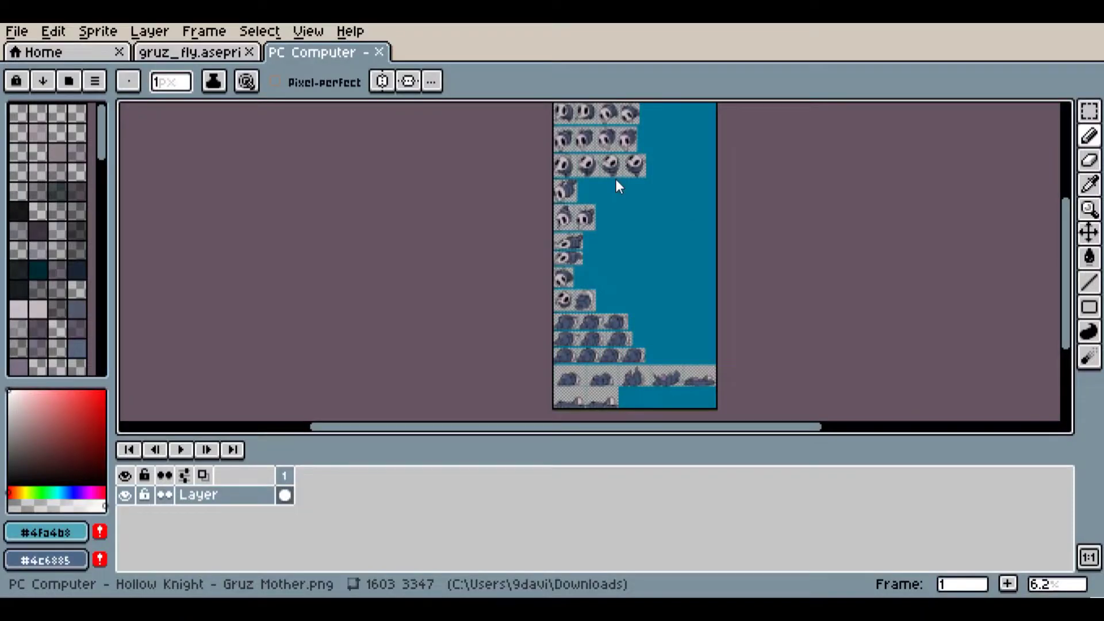
{"action": "scroll", "coordinate": [616, 185], "scroll_direction": "up", "scroll_amount": 3}
Open a Gruz Mother sprite sheet page from the 'gruz mother sprite plz' results
{"action": "left_click", "coordinate": [640, 238]}
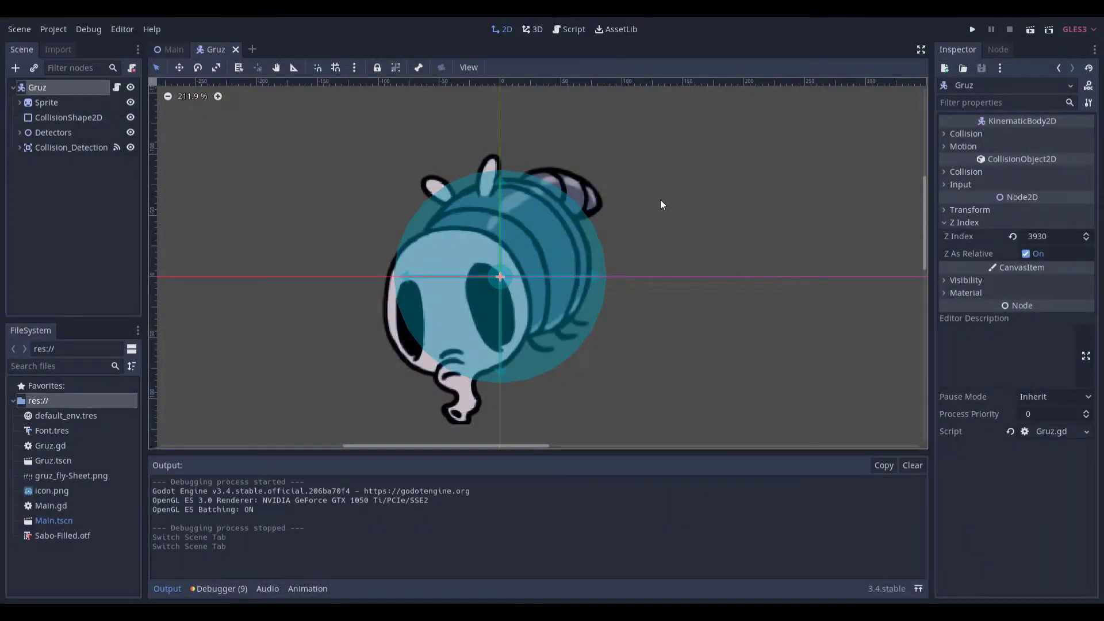
{"action": "scroll", "coordinate": [644, 231], "scroll_direction": "down", "scroll_amount": 1}
{"action": "scroll", "coordinate": [645, 231], "scroll_direction": "down", "scroll_amount": 1}
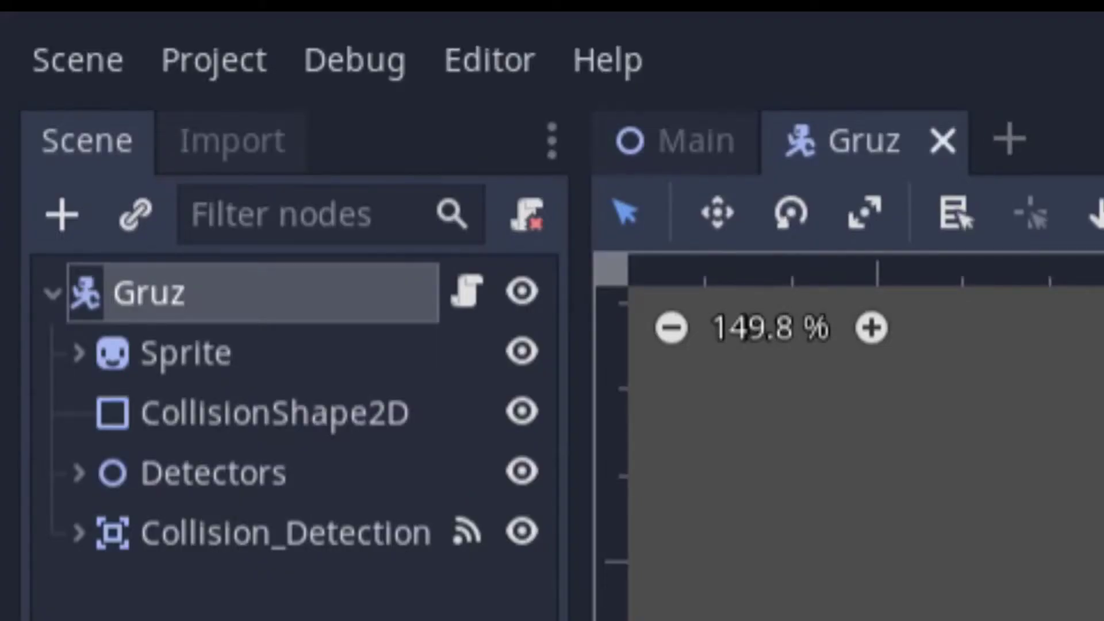
Reveal the Right, Left, Bottom and Top RayCast2D detectors and highlight new_color() in Gruz.gd
{"action": "left_click", "coordinate": [79, 472]}
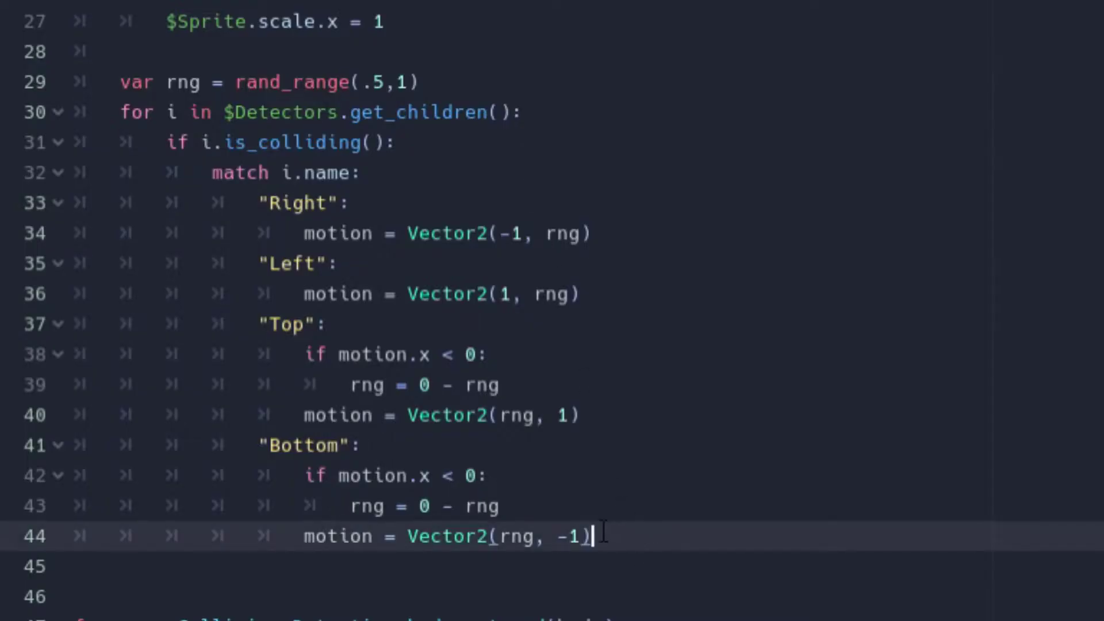
{"action": "scroll", "coordinate": [646, 553], "scroll_direction": "up", "scroll_amount": 6}
{"action": "left_click_drag", "start_coordinate": [508, 262], "coordinate": [118, 142]}
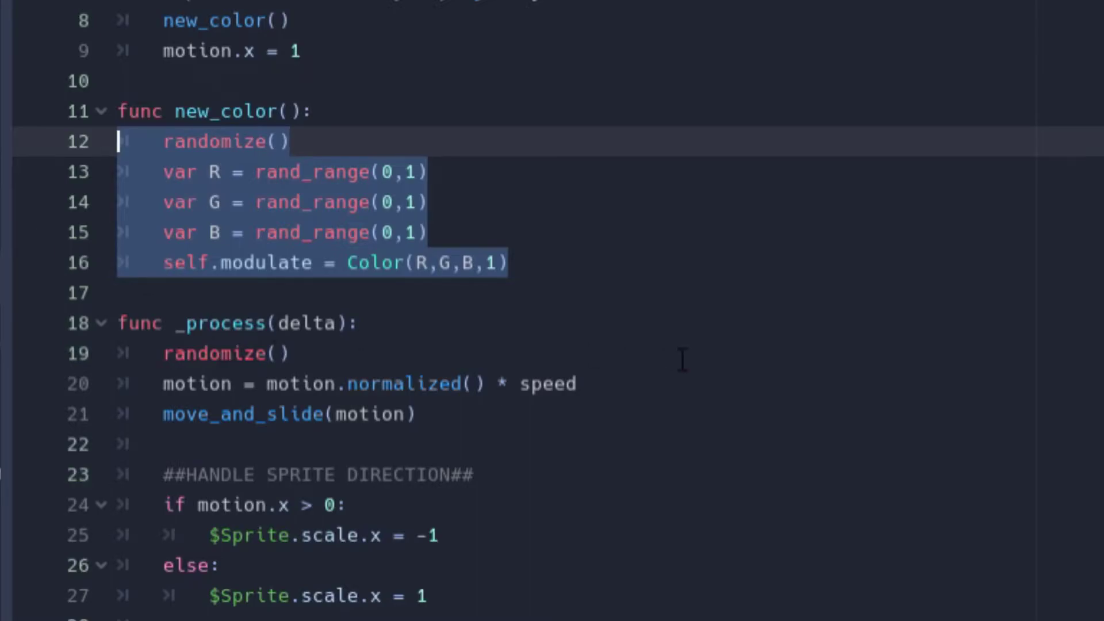
Highlight Gruz.gd's _process movement and bounce code (lines 17–44), then show the Main scene
{"action": "left_click_drag", "start_coordinate": [324, 99], "coordinate": [554, 394]}
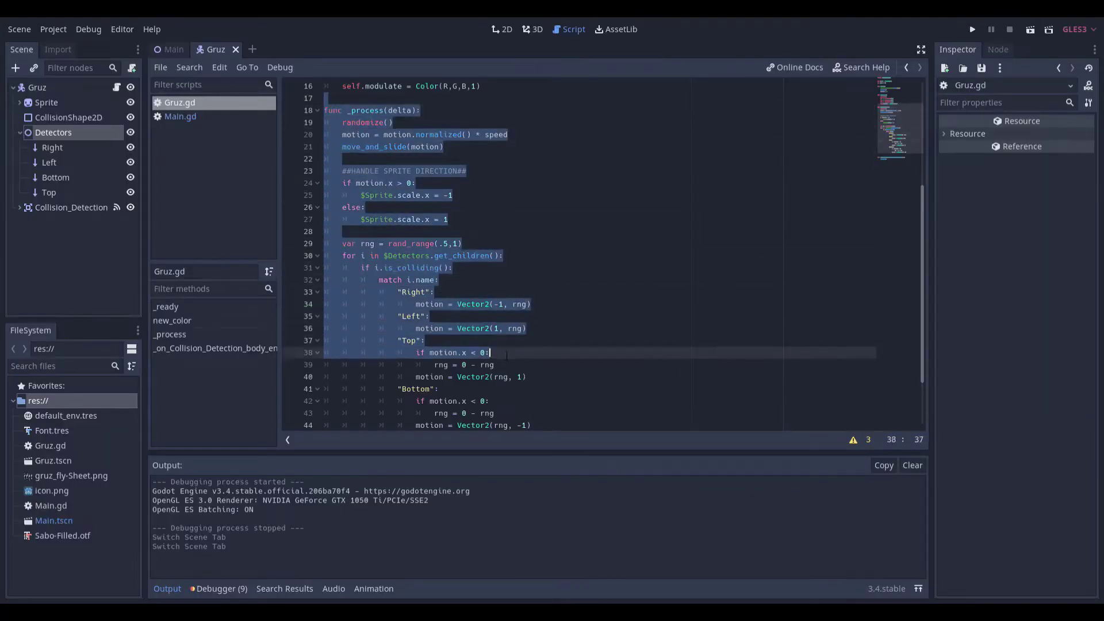
{"action": "left_click_drag", "start_coordinate": [554, 393], "coordinate": [600, 424]}
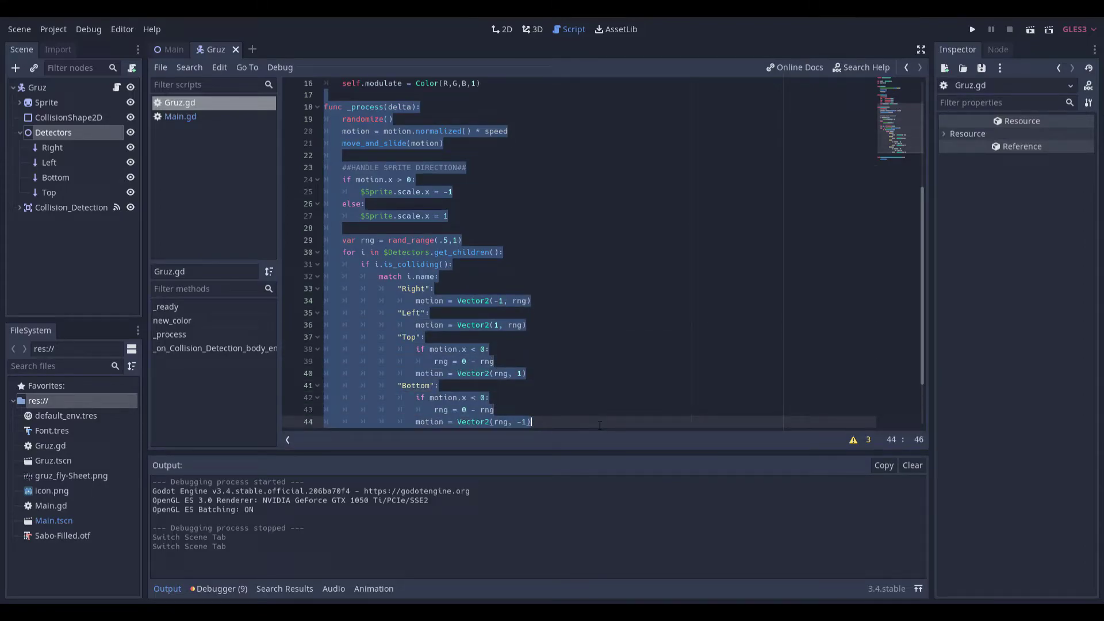
{"action": "key", "text": "ctrl+Tab"}
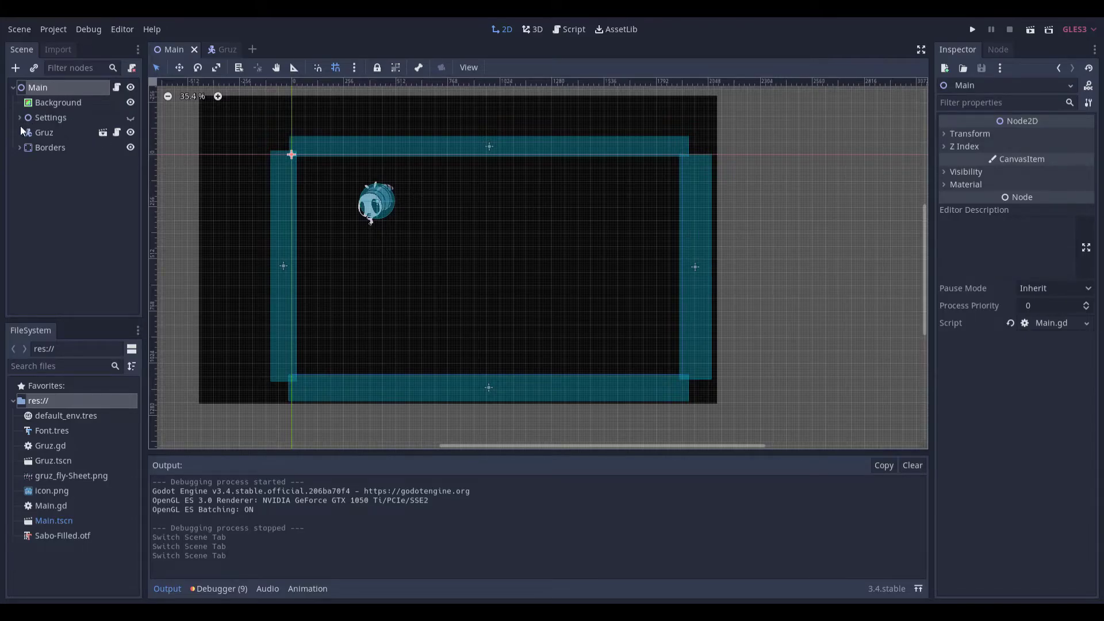
List the Top, Bottom, Right and Left borders and highlight Main.gd's fullscreen and speed handlers
{"action": "left_click", "coordinate": [19, 148]}
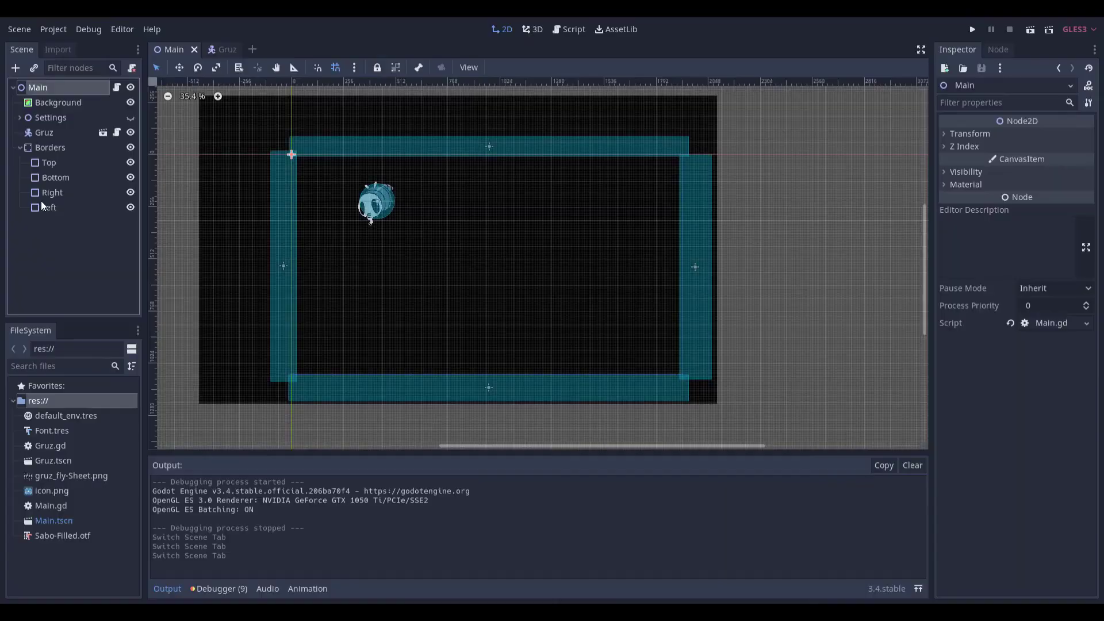
{"action": "key", "text": "F3"}
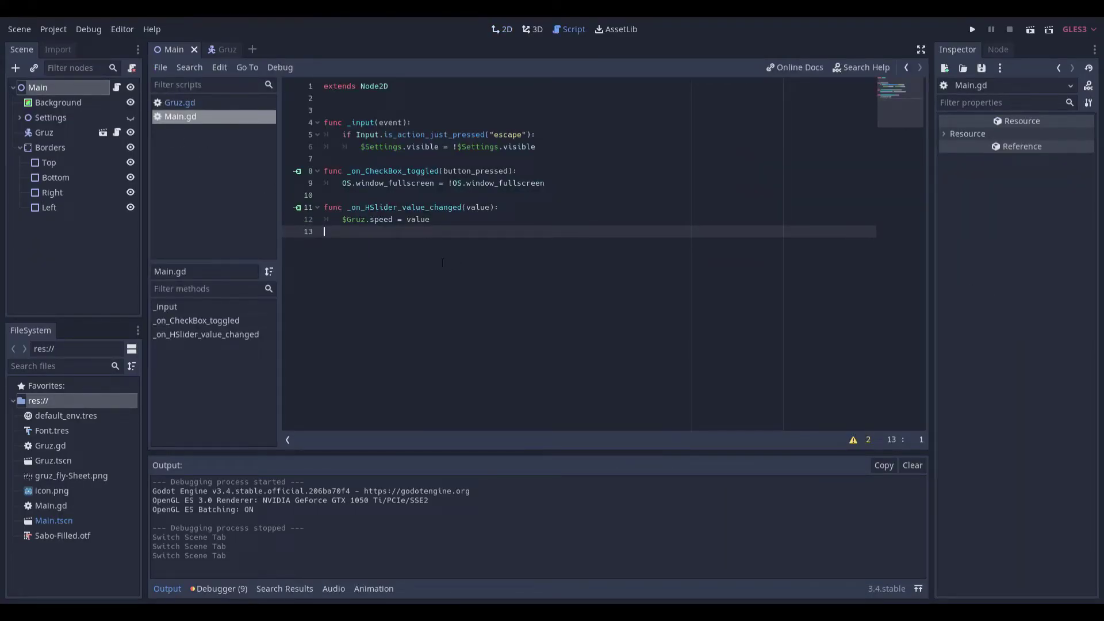
{"action": "left_click_drag", "start_coordinate": [448, 266], "coordinate": [265, 173]}
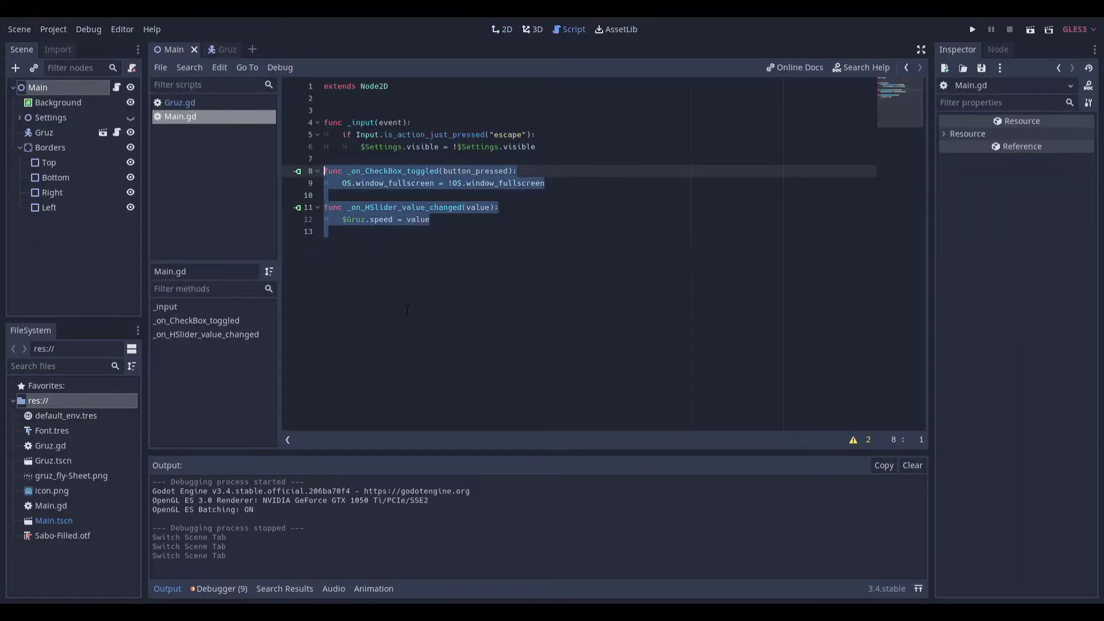